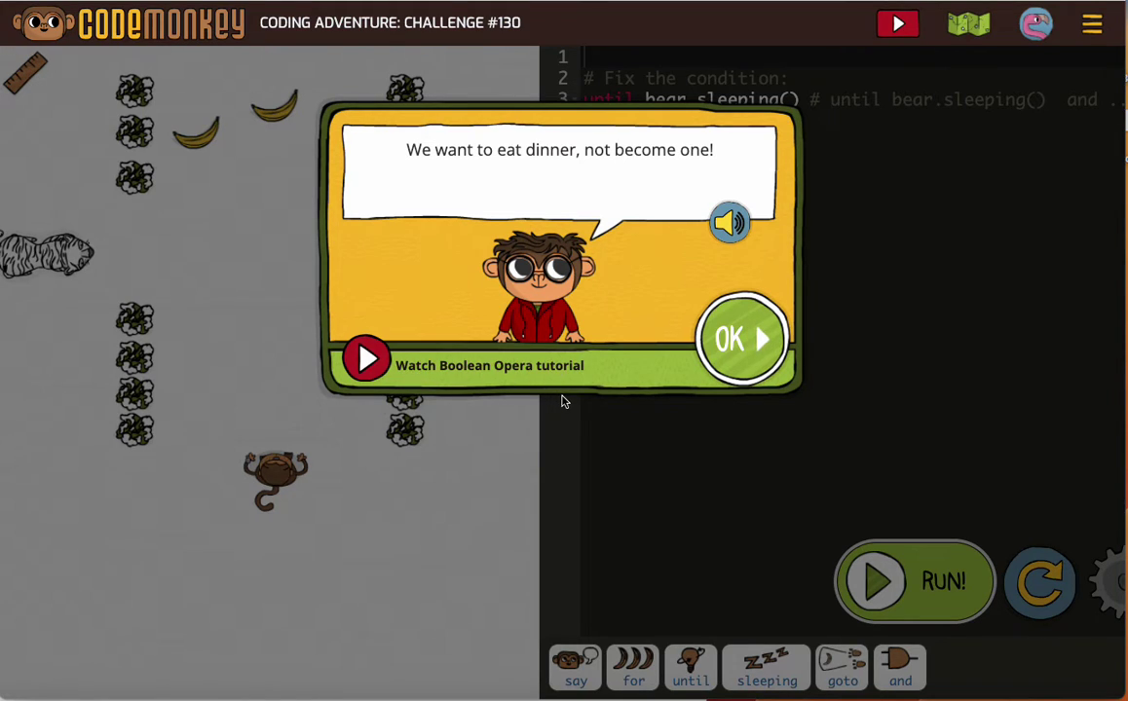
# Step: Dismiss the 'We want to eat dinner, not become one!' hint to reveal the starter code
pyautogui.click(733, 331)
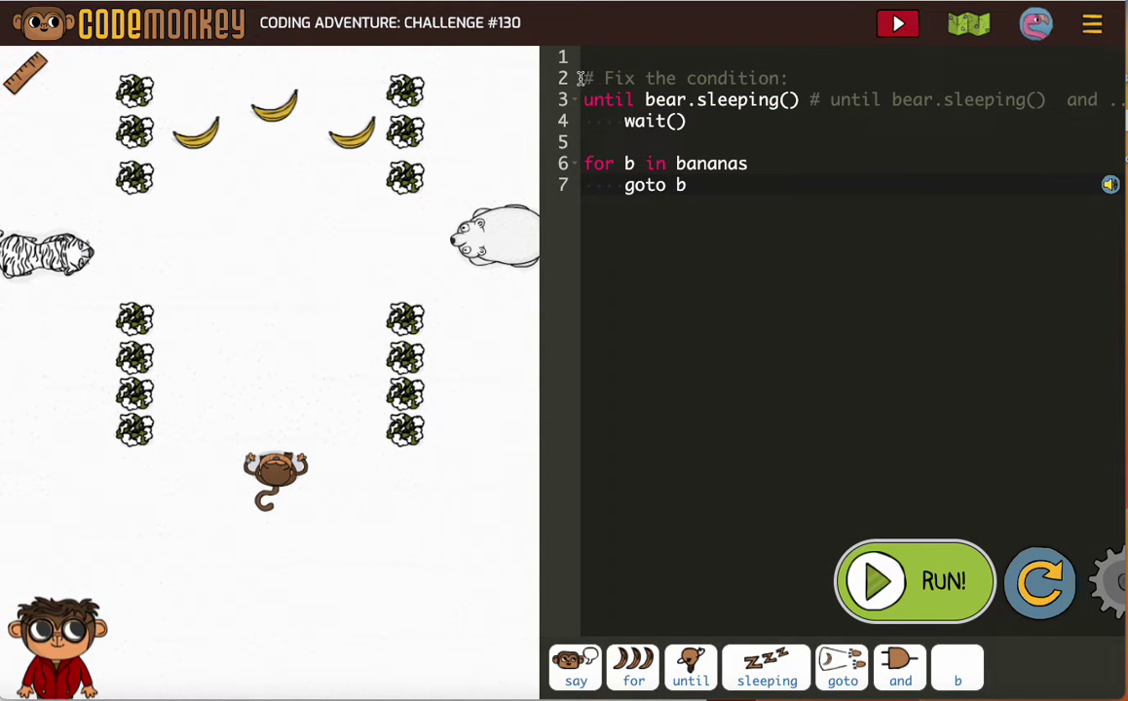
pyautogui.moveTo(580, 78); pyautogui.dragTo(791, 78)
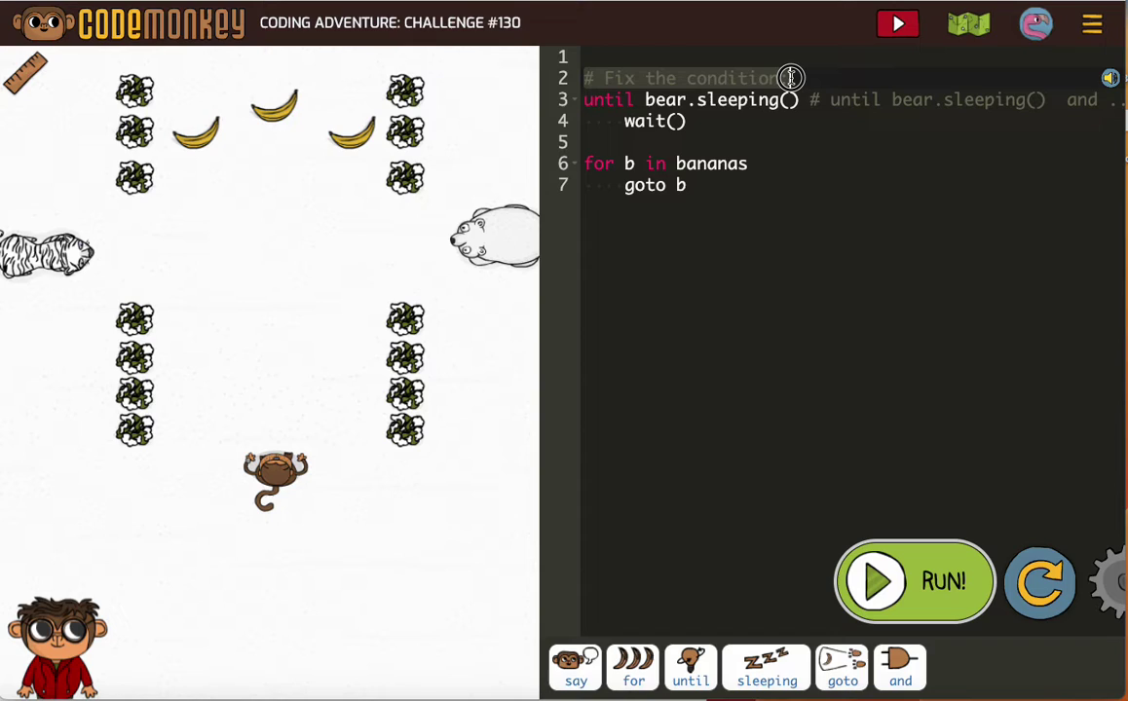
pyautogui.click(811, 101)
pyautogui.moveTo(812, 100); pyautogui.dragTo(1111, 100)
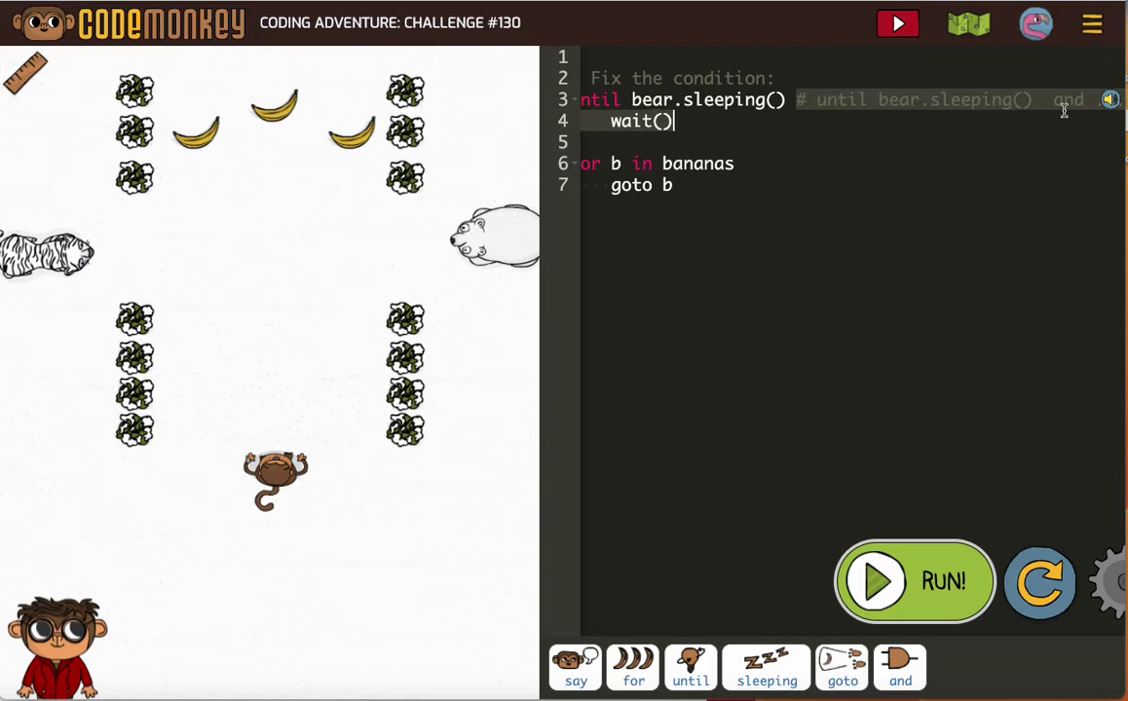
pyautogui.click(1064, 156)
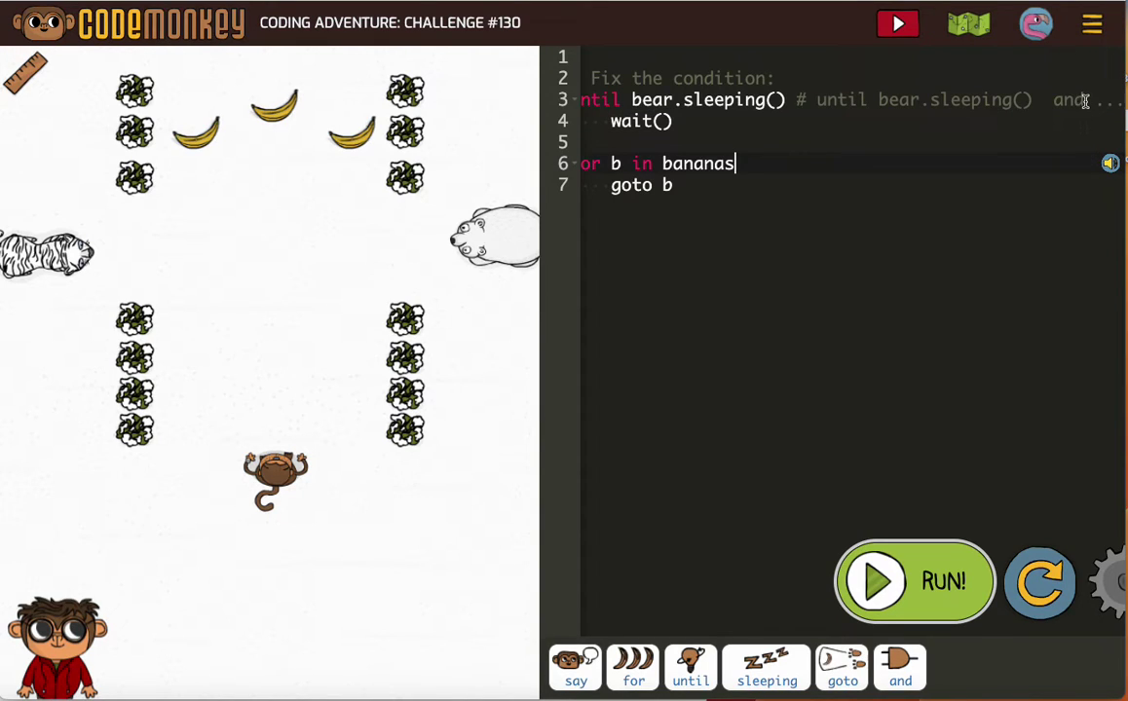
pyautogui.hscroll(-3, 740, 292)
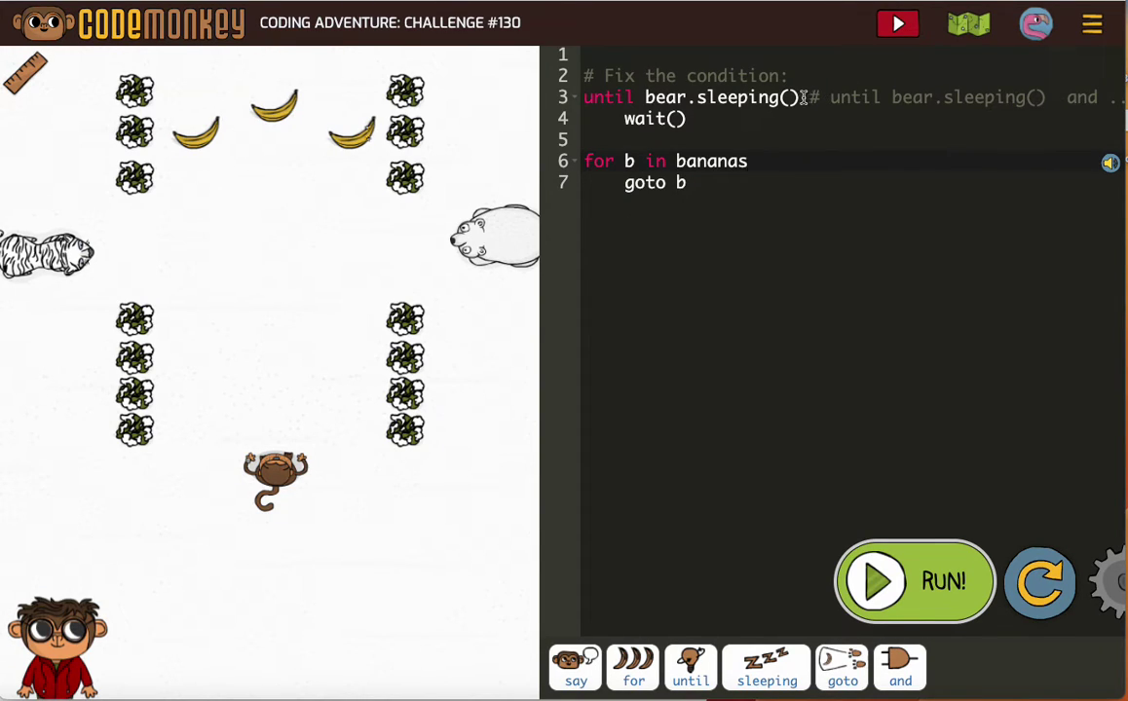
pyautogui.moveTo(804, 98); pyautogui.dragTo(1094, 135)
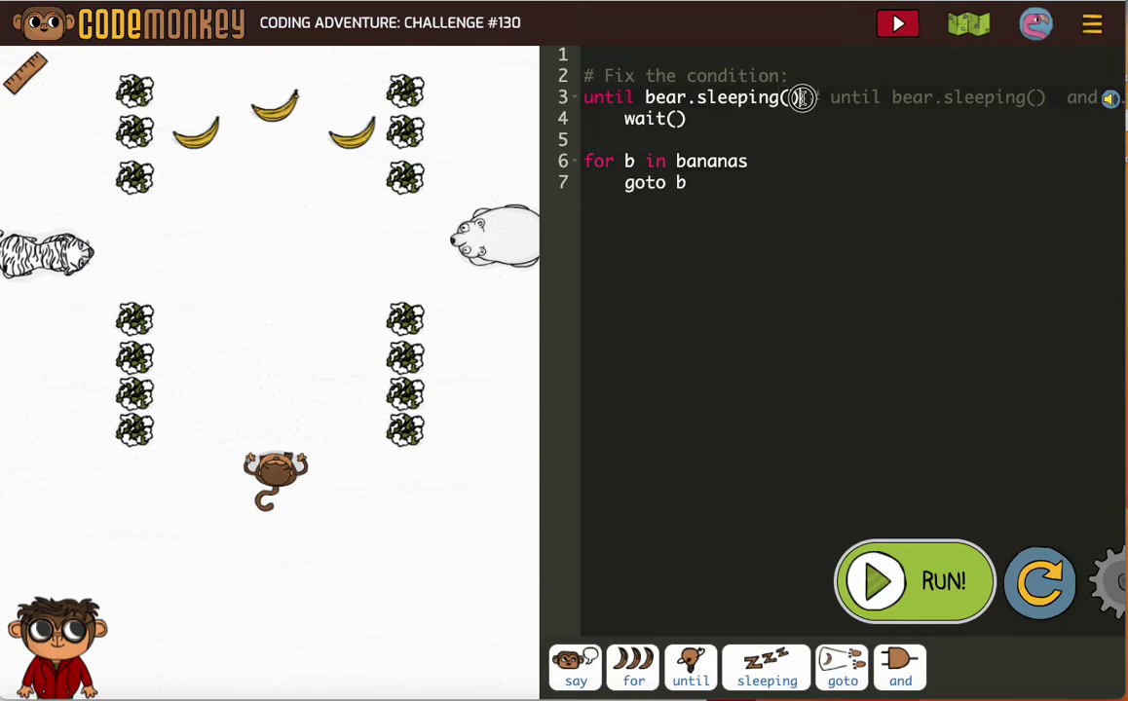
pyautogui.click(1094, 135)
pyautogui.click(804, 97)
# Step: Extend line 3's condition with 'and tiger.sleeping()' after bear.sleeping()
pyautogui.click(901, 667)
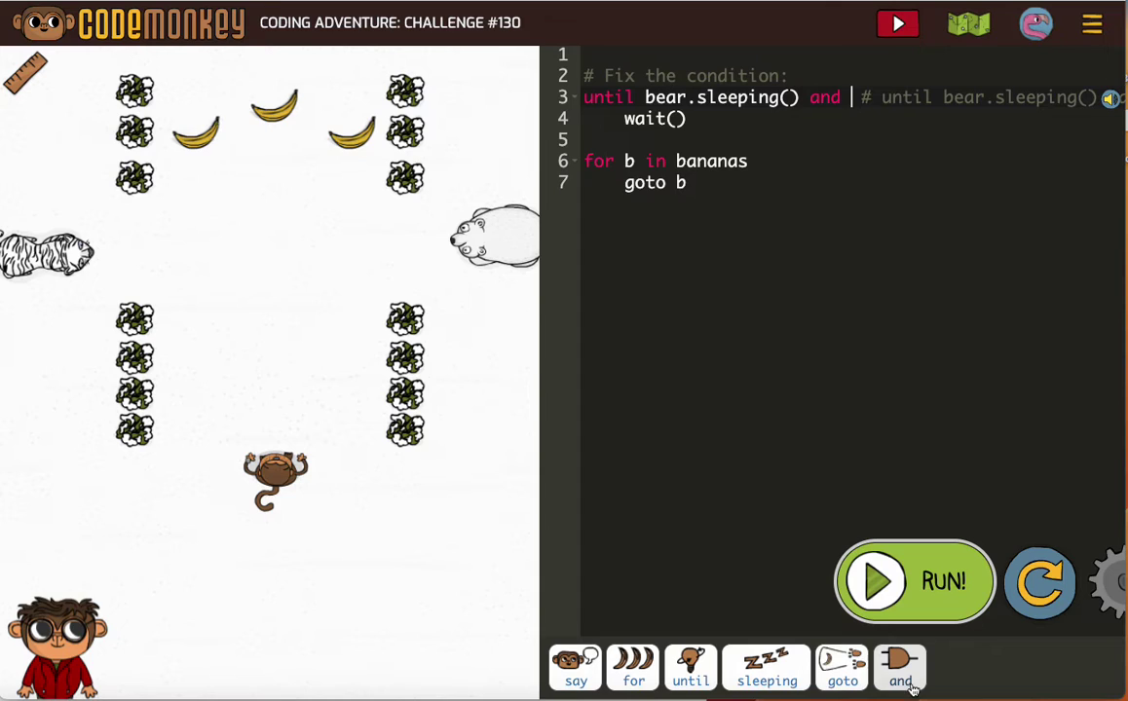
pyautogui.click(49, 253)
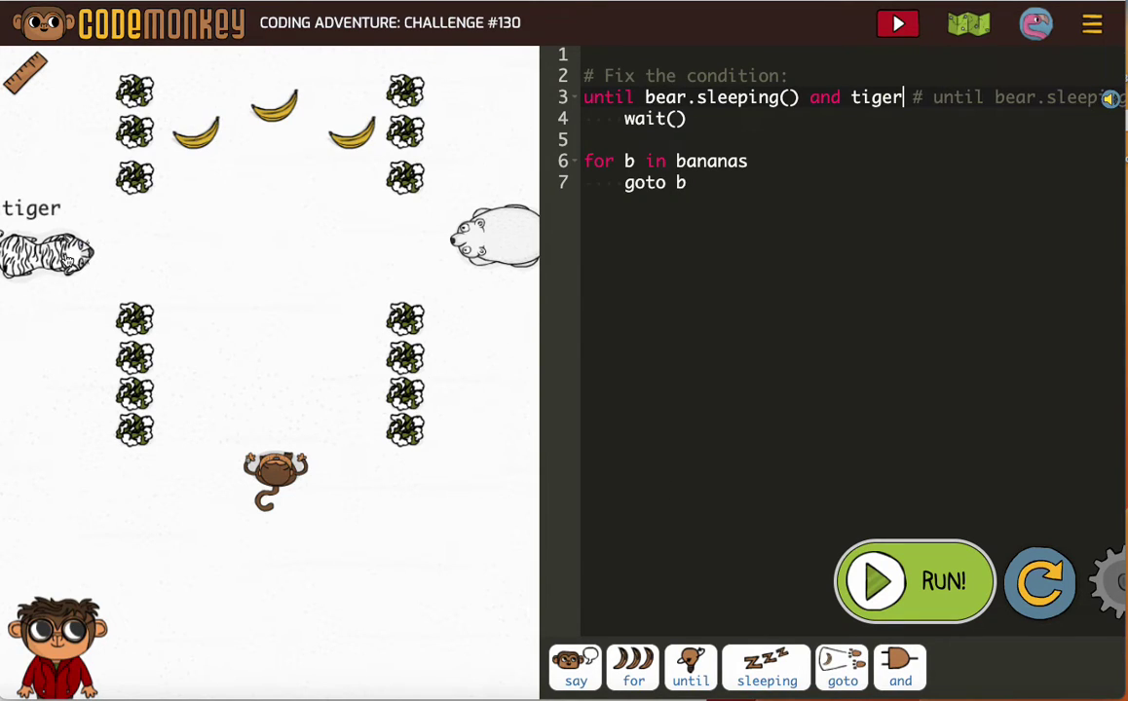
pyautogui.click(767, 667)
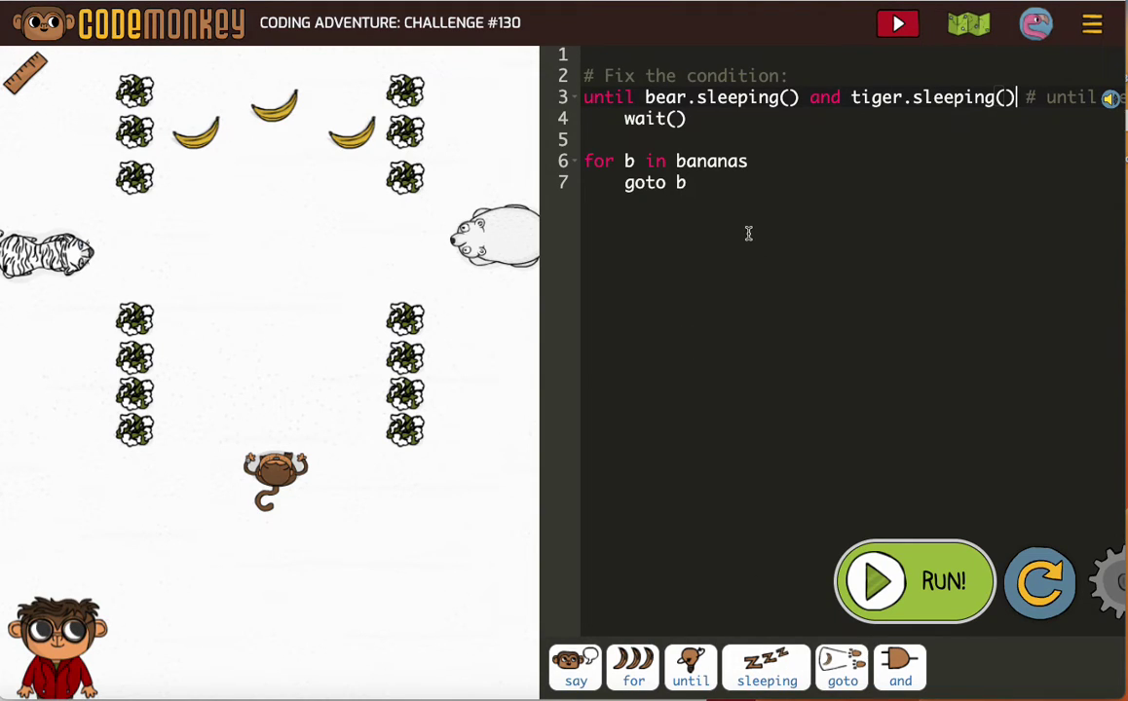
# Step: Run the edited program so the monkey waits for both animals to sleep
pyautogui.click(915, 601)
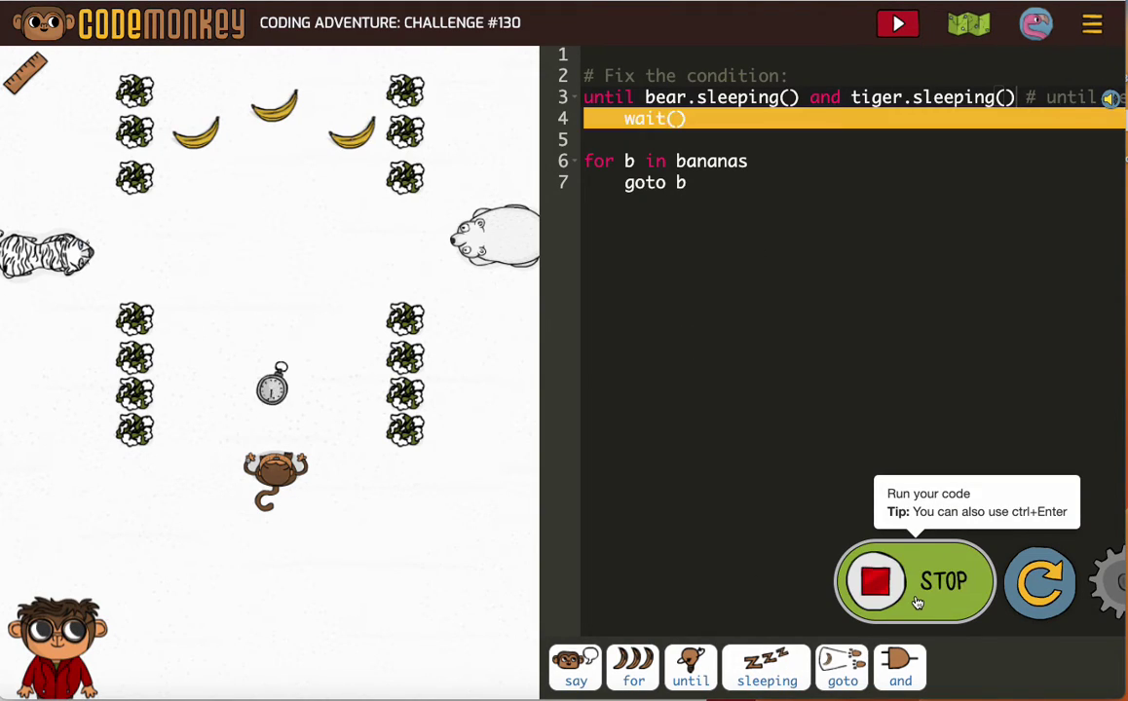